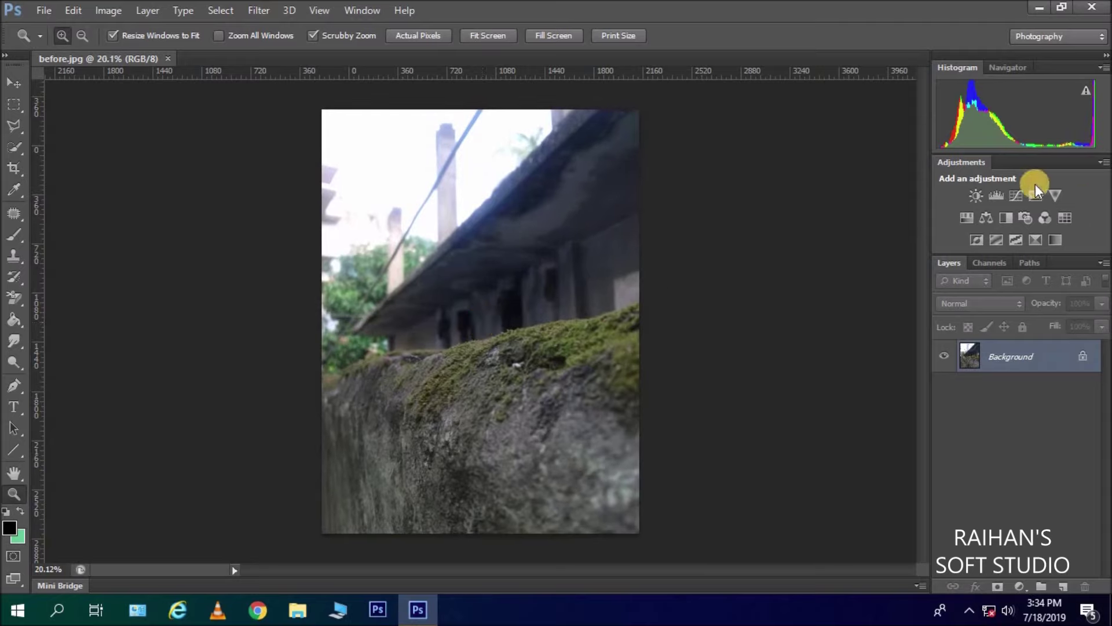
Step: Add a Brightness/Contrast adjustment to the photo with Contrast 100 and Brightness 14
left_click(977, 196)
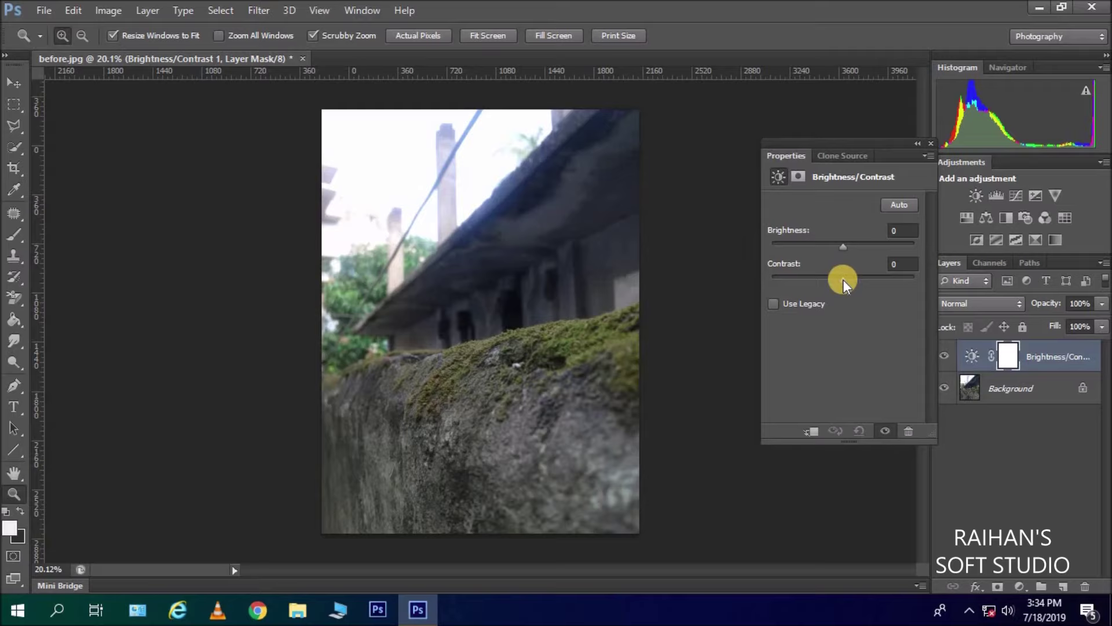
left_click_drag(848, 280, 876, 272)
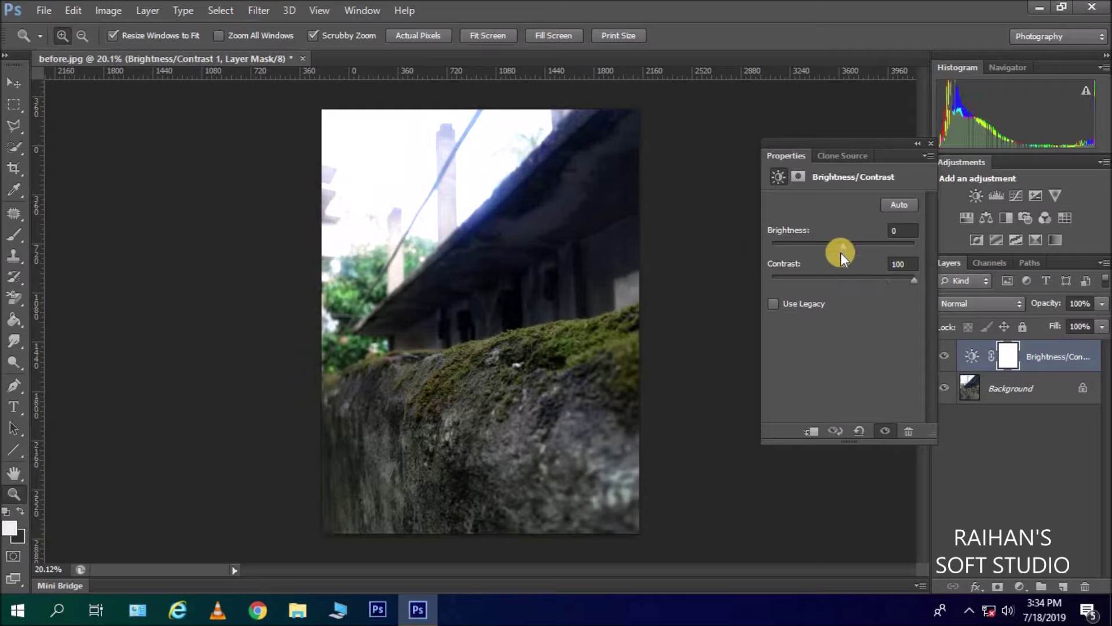
left_click_drag(840, 248, 850, 246)
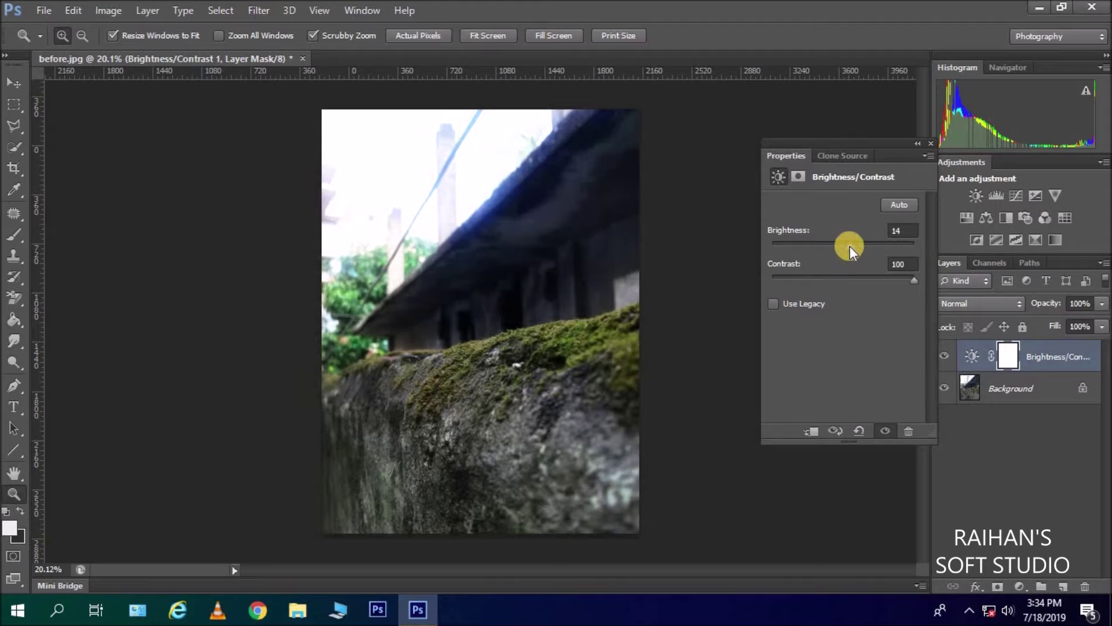
left_click(931, 142)
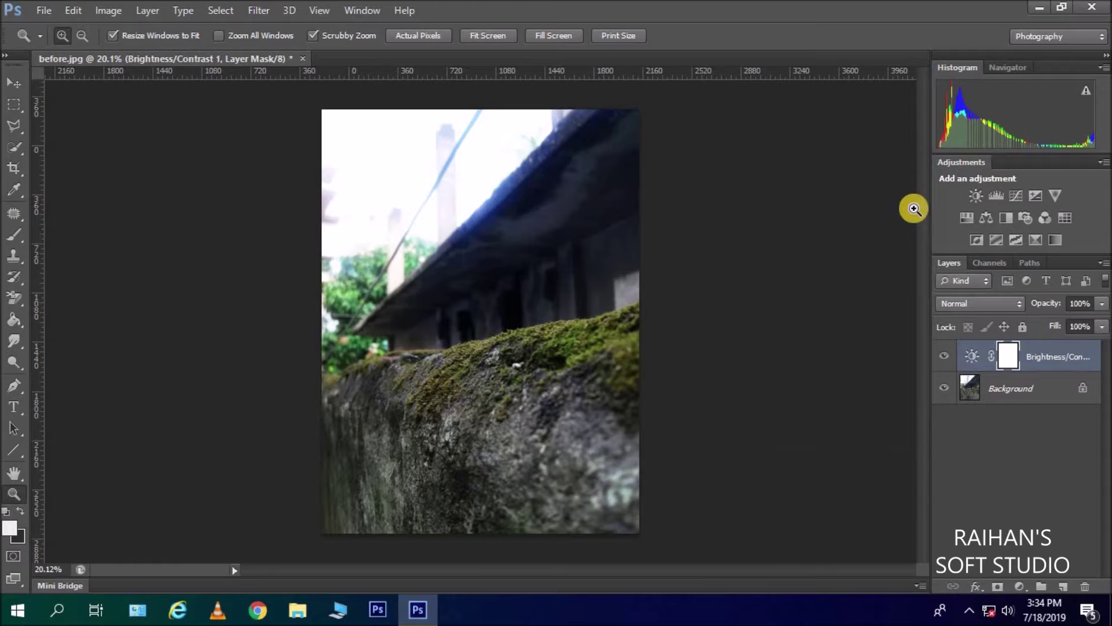
Step: Add a second Brightness/Contrast adjustment layer and set its Contrast to 85
left_click(976, 194)
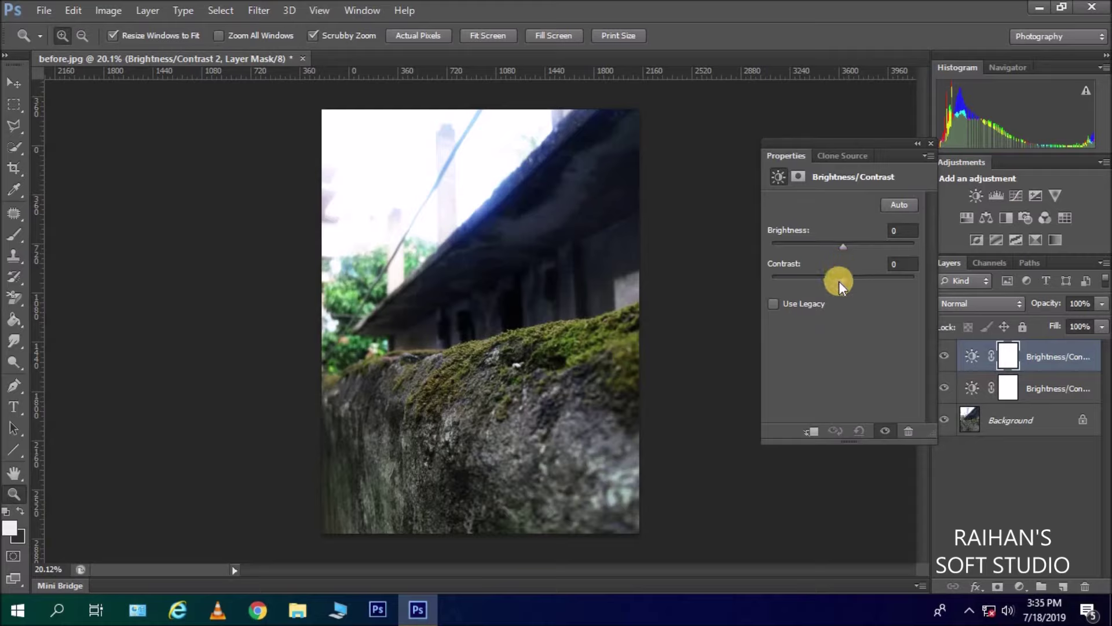
left_click_drag(839, 281, 896, 272)
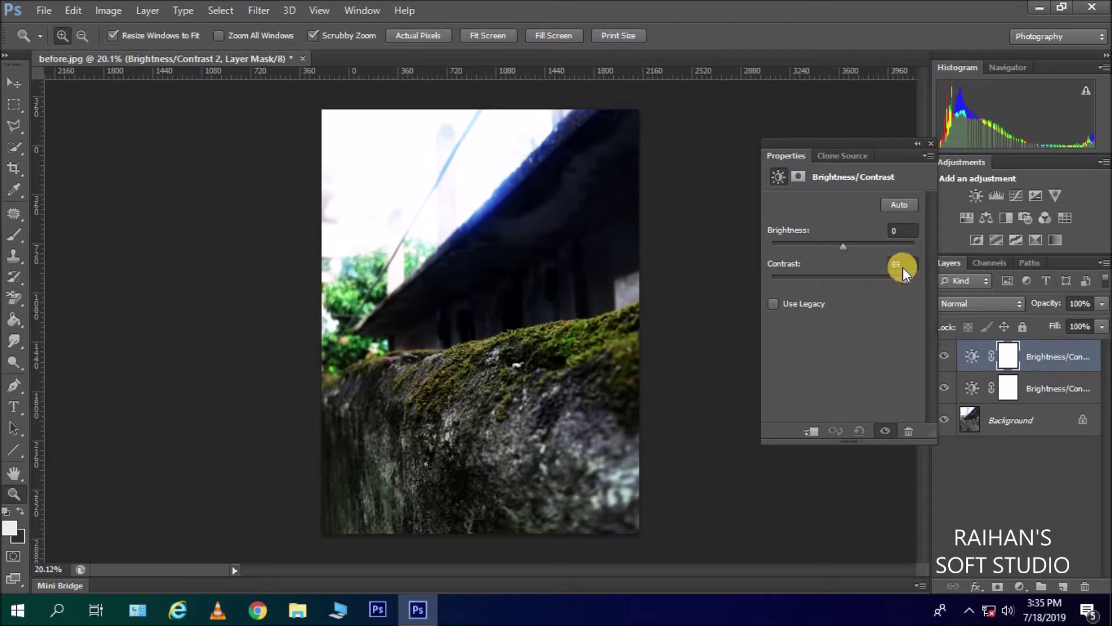
left_click_drag(902, 266, 890, 279)
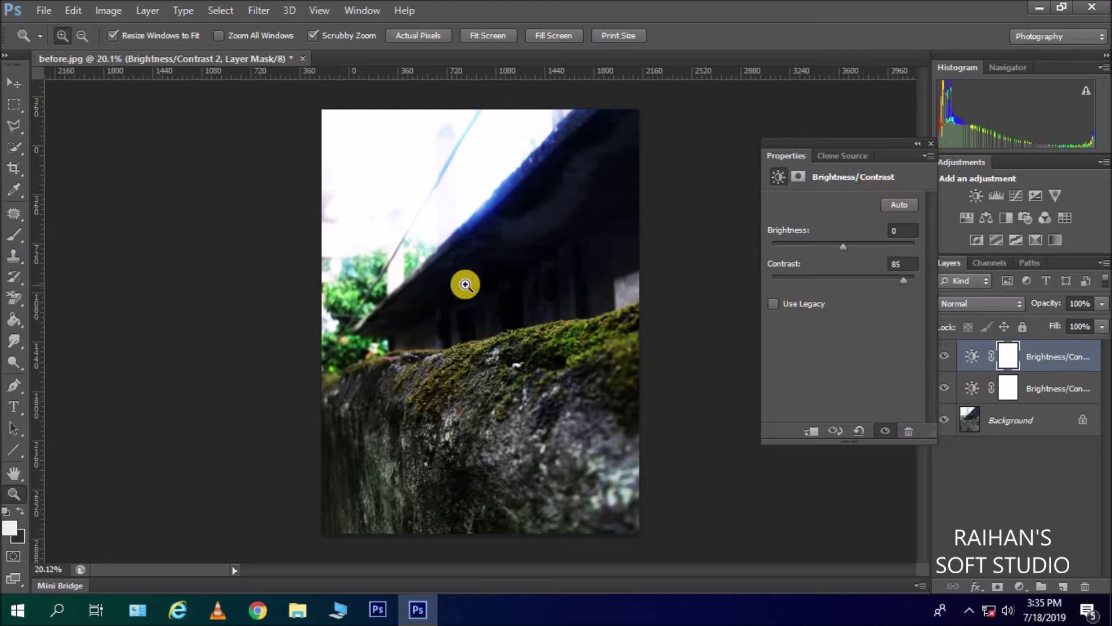
left_click(930, 142)
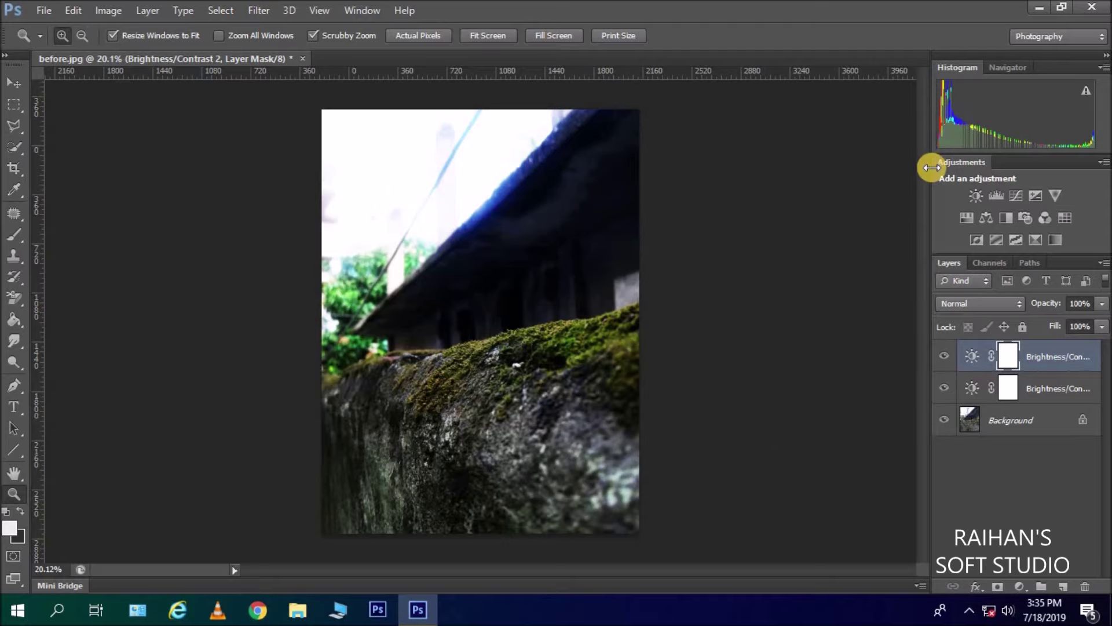
Step: Add a Curves adjustment with a midtone point on the RGB curve at Input 142, Output 138
left_click(1014, 194)
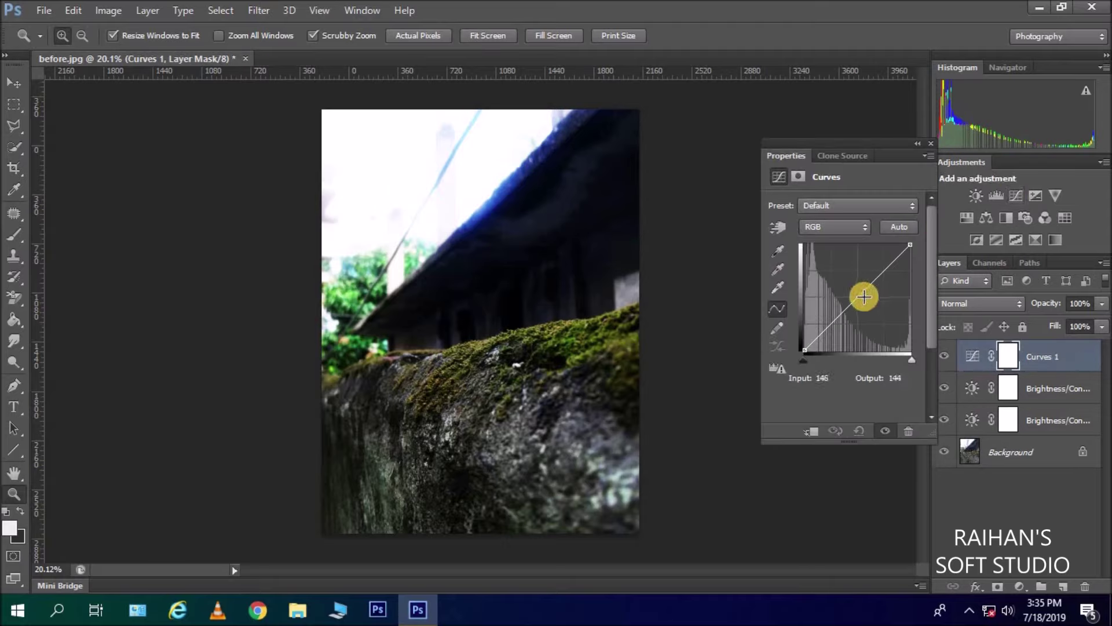
left_click_drag(859, 297, 863, 292)
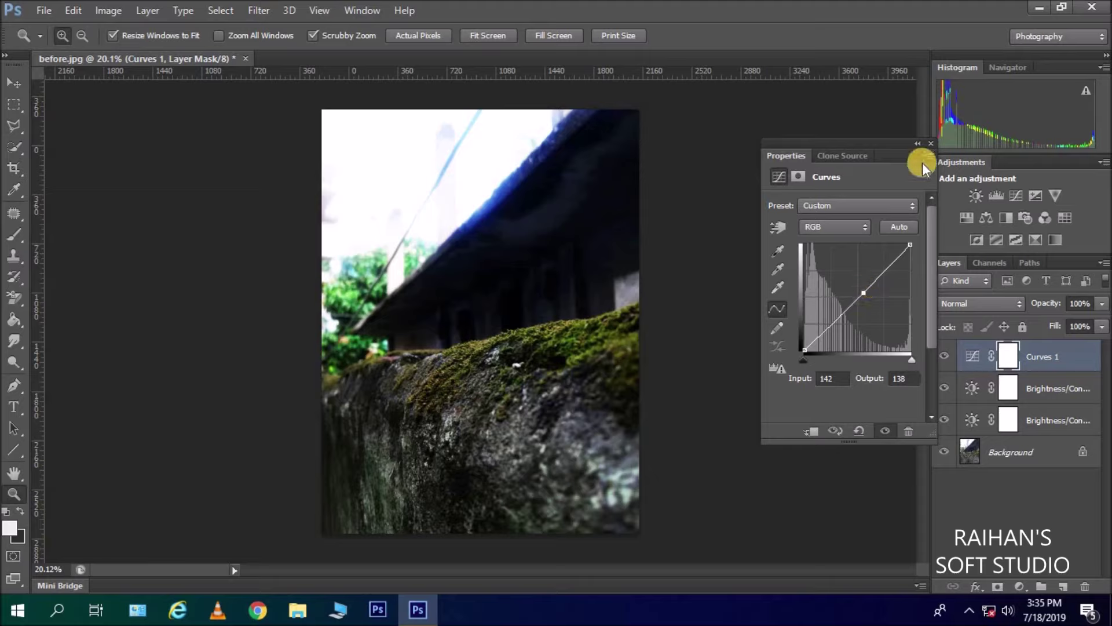
left_click(928, 142)
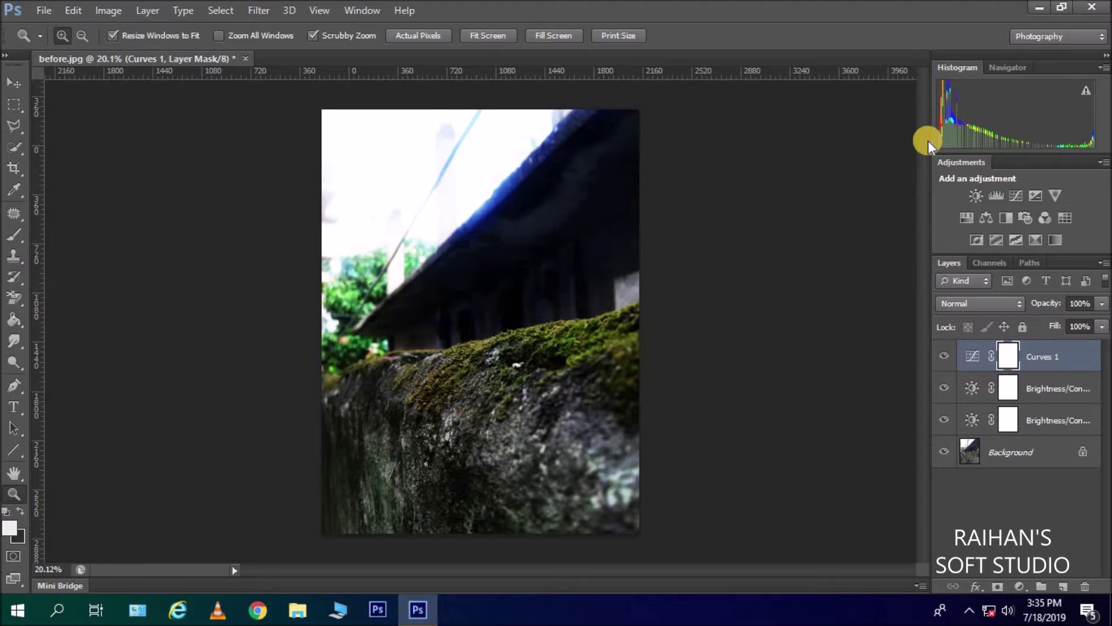
Step: Add a Hue/Saturation adjustment with Hue -10 and Saturation +43 on the Master range
left_click(965, 217)
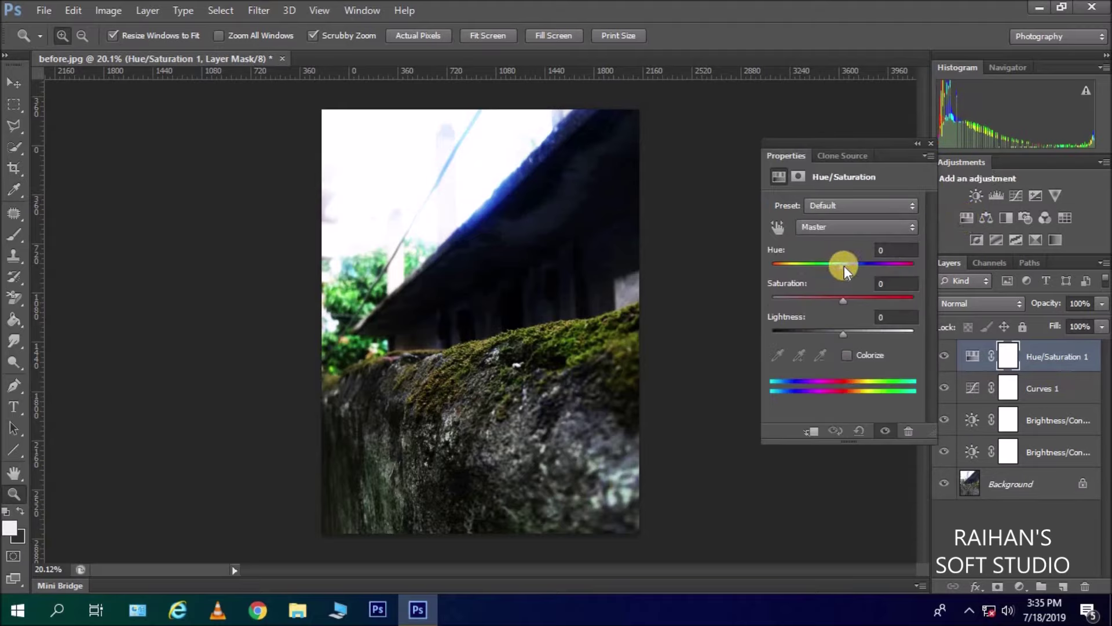
mouse_move(840, 268)
left_mouse_down()
mouse_move(768, 279)
mouse_move(924, 271)
mouse_move(817, 268)
mouse_move(836, 261)
left_mouse_up()
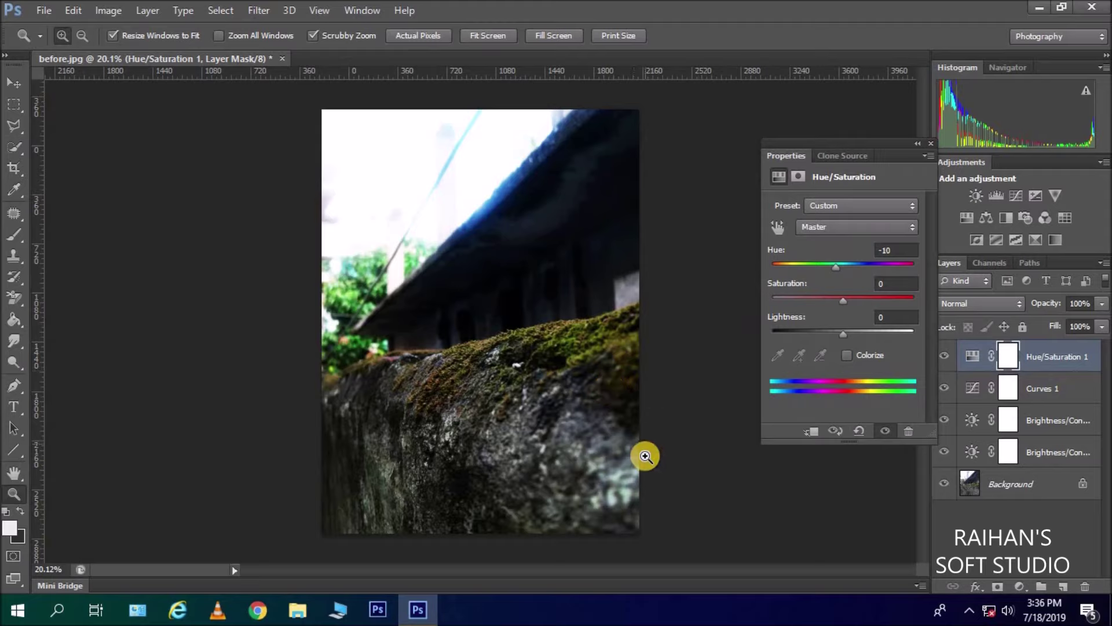
left_click_drag(843, 303, 853, 301)
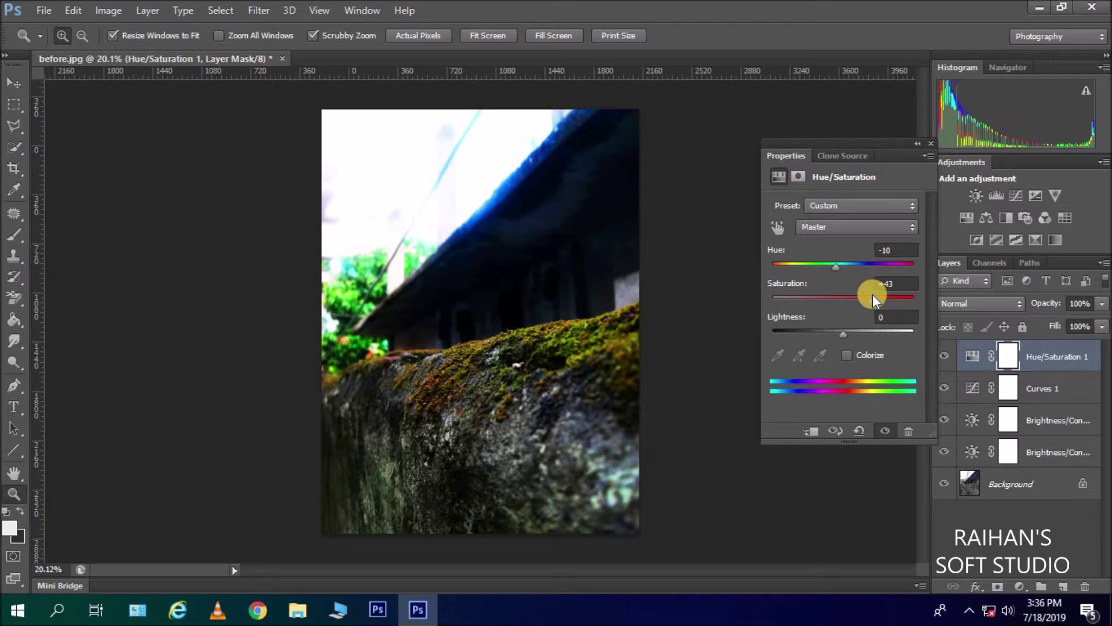
left_click(932, 142)
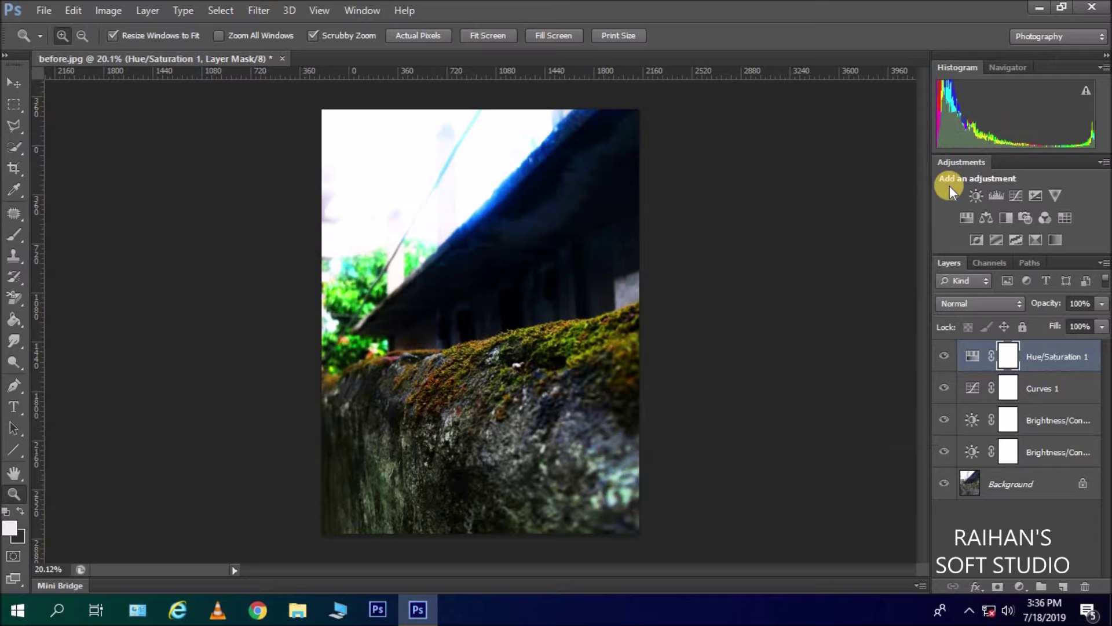
Step: Add a Selective Color adjustment and set the Reds to Cyan -24, Magenta +28, Yellow +48 and Black +45 percent
left_click(1037, 242)
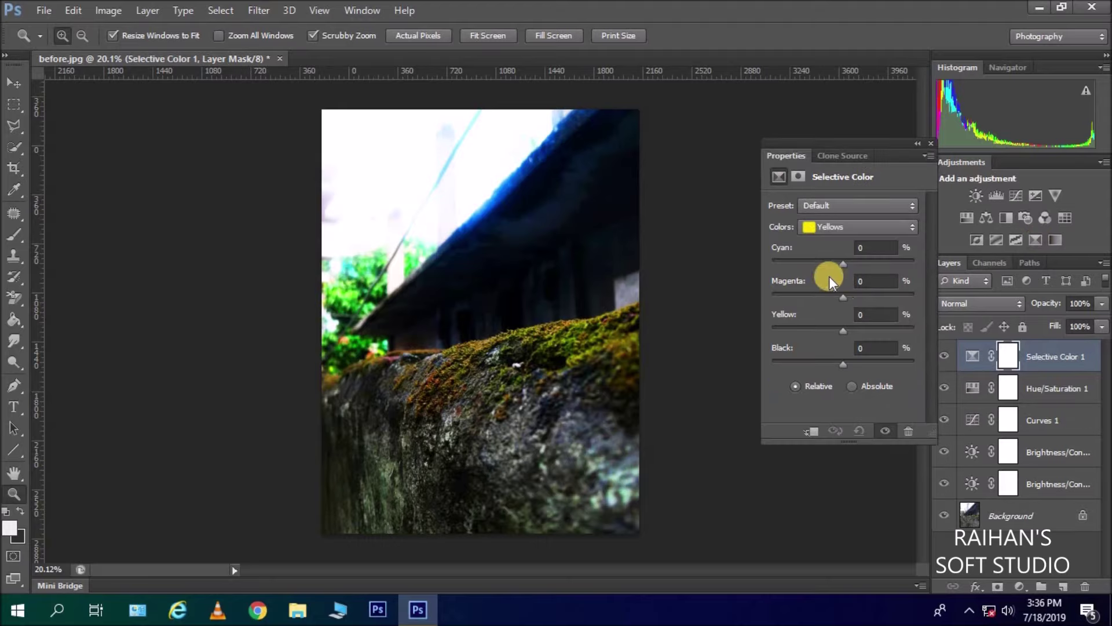
left_click(832, 227)
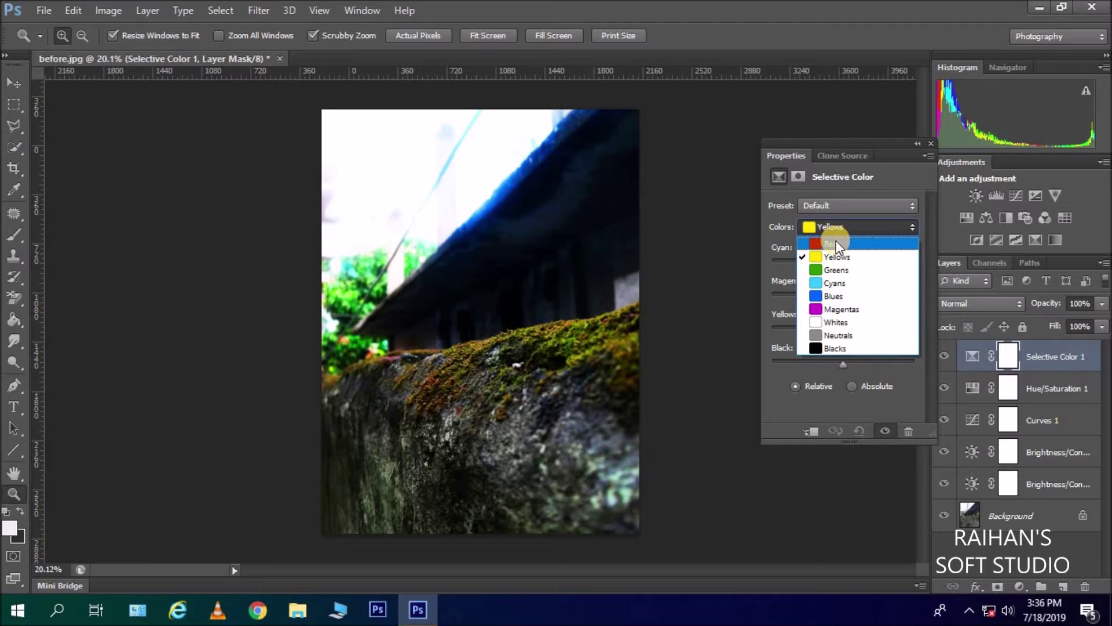
left_click(836, 243)
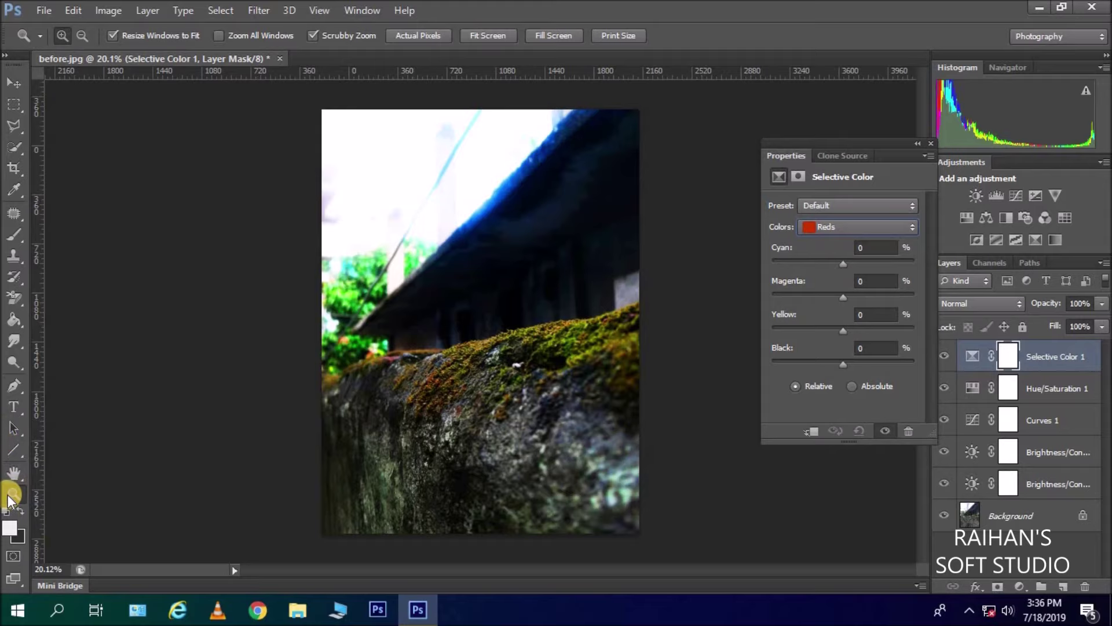
left_click_drag(411, 318, 411, 318)
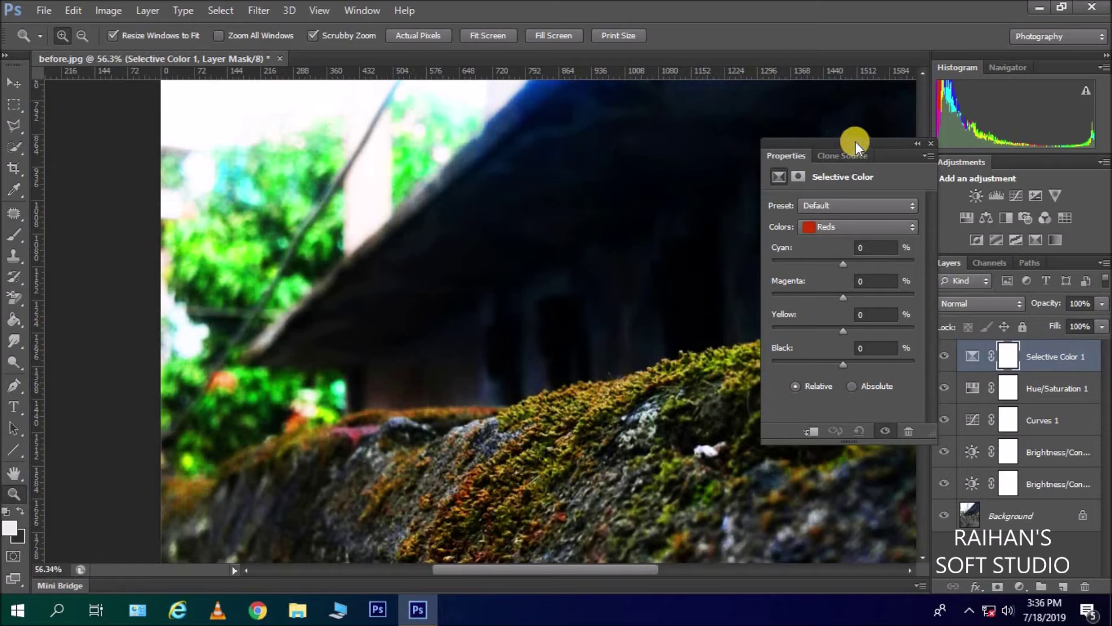
left_click_drag(855, 141, 903, 135)
left_click_drag(892, 255, 804, 259)
left_click_drag(930, 259, 874, 258)
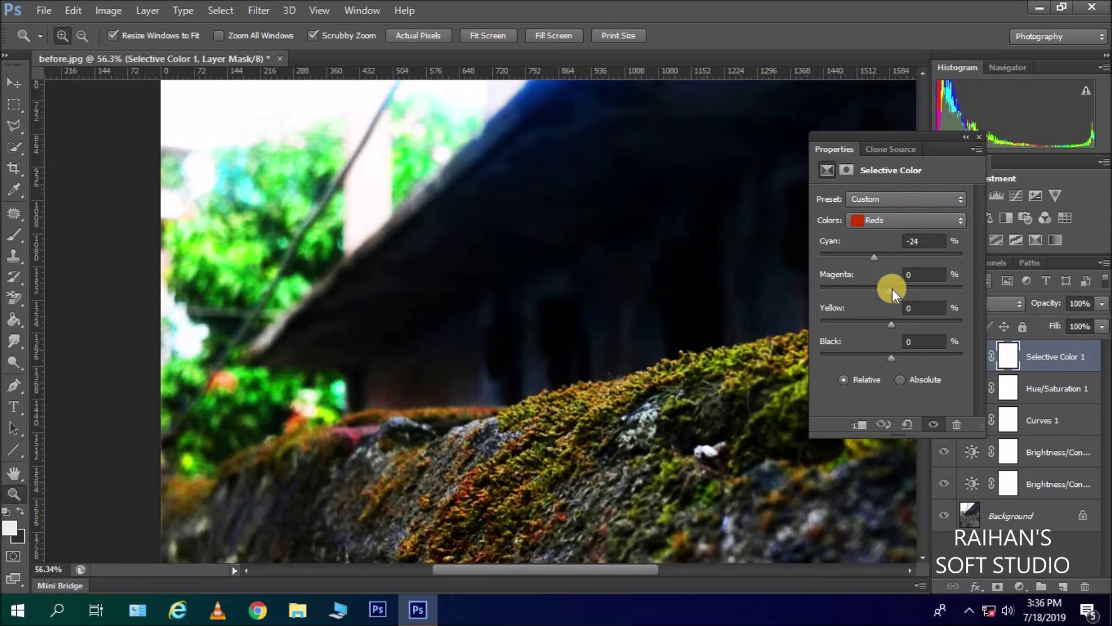
left_click_drag(938, 287, 901, 283)
left_click_drag(891, 321, 929, 326)
left_click_drag(898, 350, 923, 349)
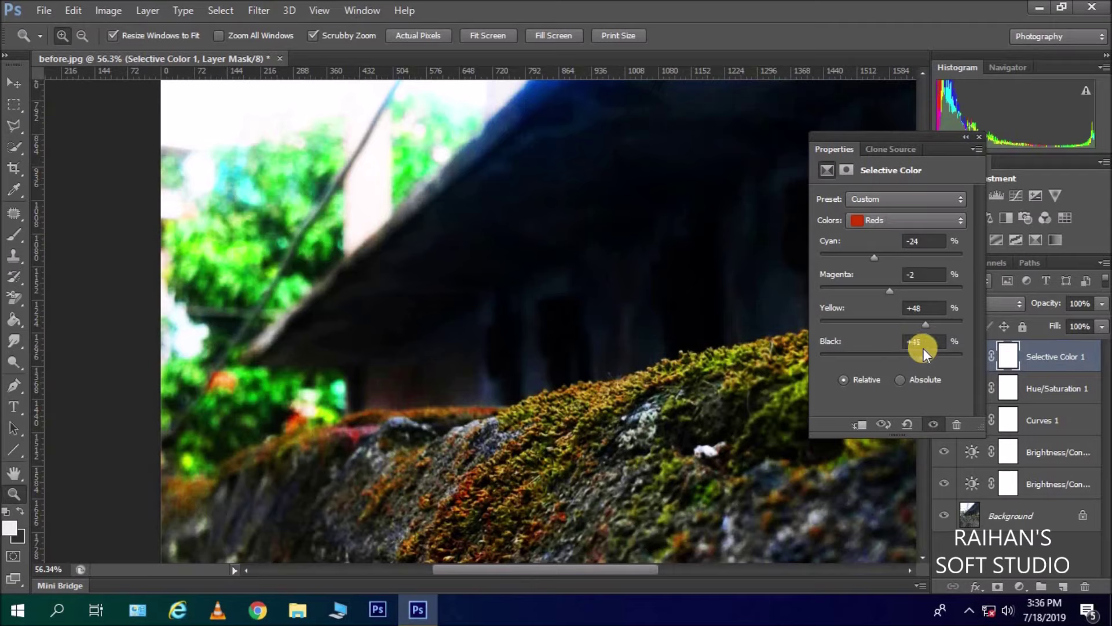
left_click_drag(889, 293, 892, 293)
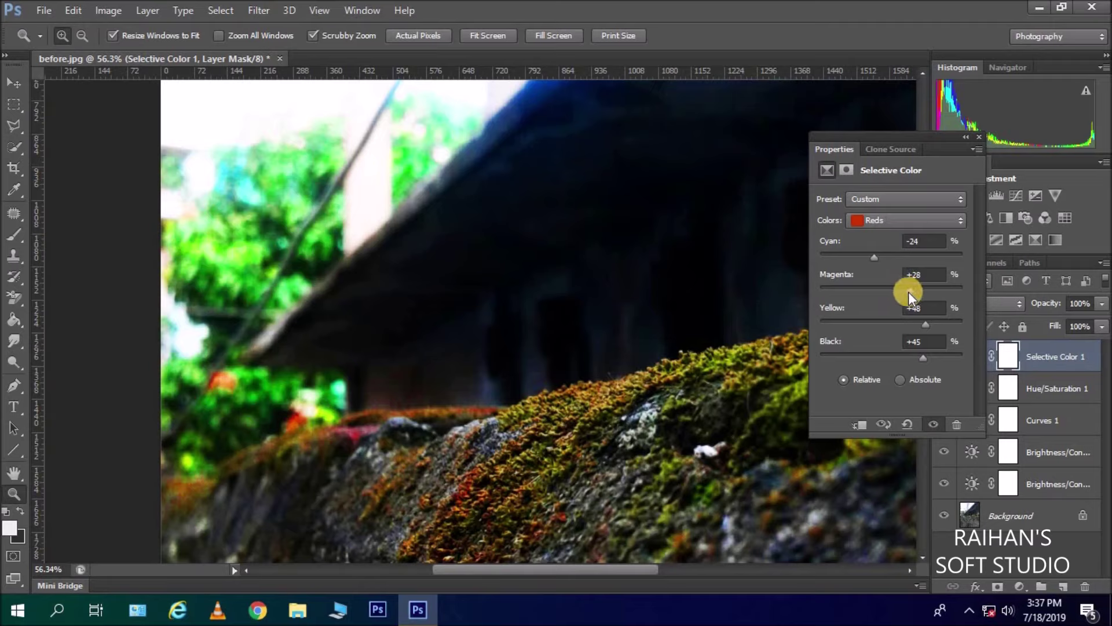
Step: Set the Yellows of the Selective Color adjustment to Cyan -5, Magenta -7 and Yellow +20 percent, and raise their Black
left_click(894, 219)
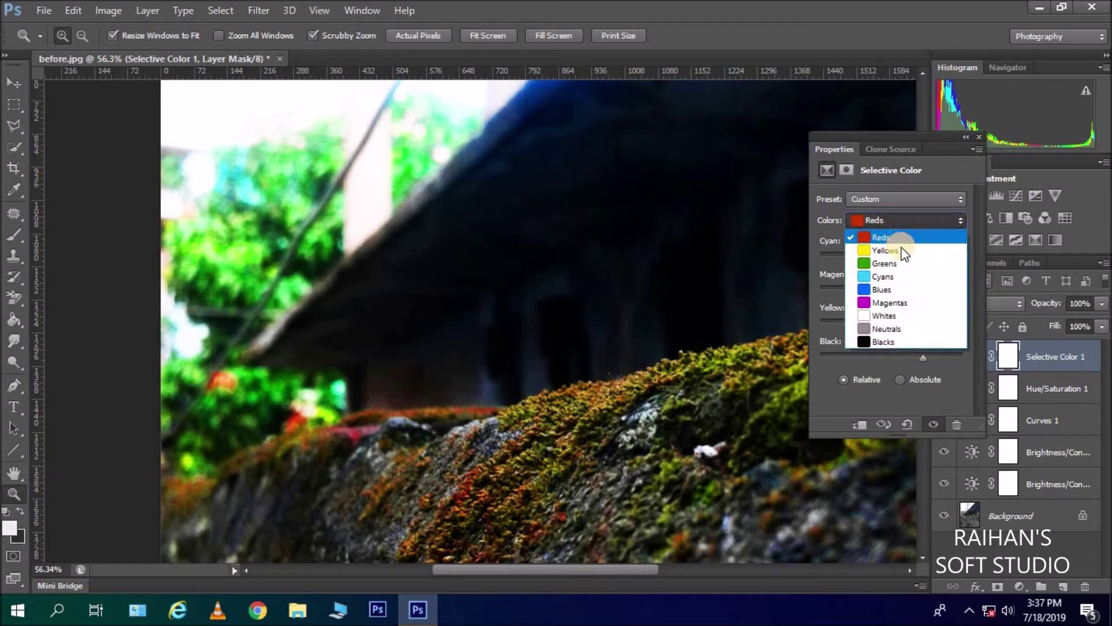
left_click(901, 246)
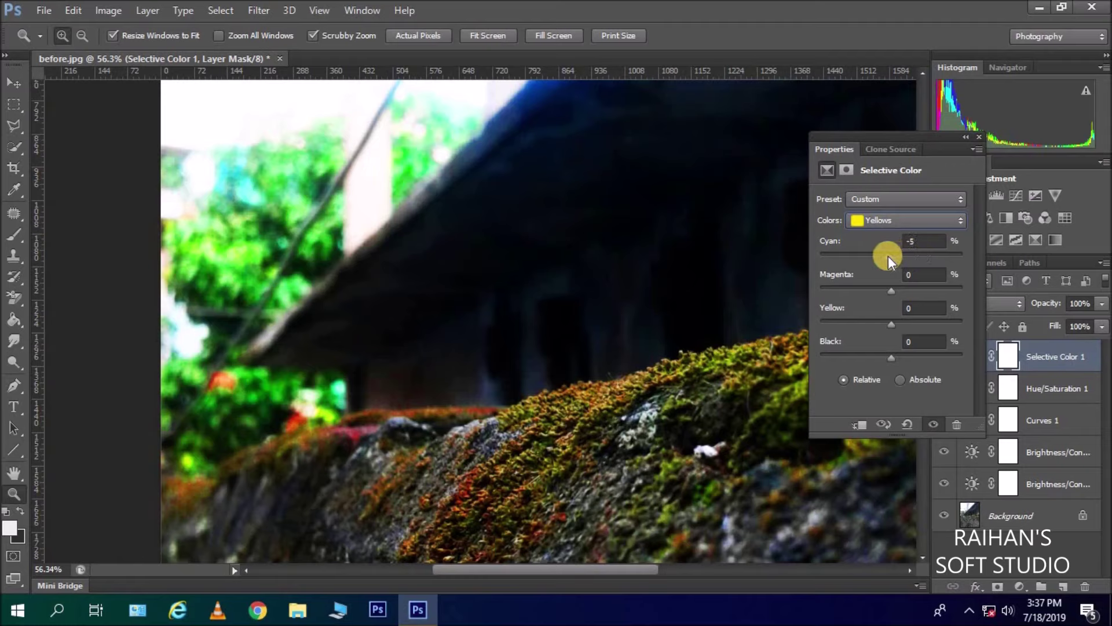
mouse_move(892, 287)
left_mouse_down()
mouse_move(914, 286)
mouse_move(886, 288)
left_mouse_up()
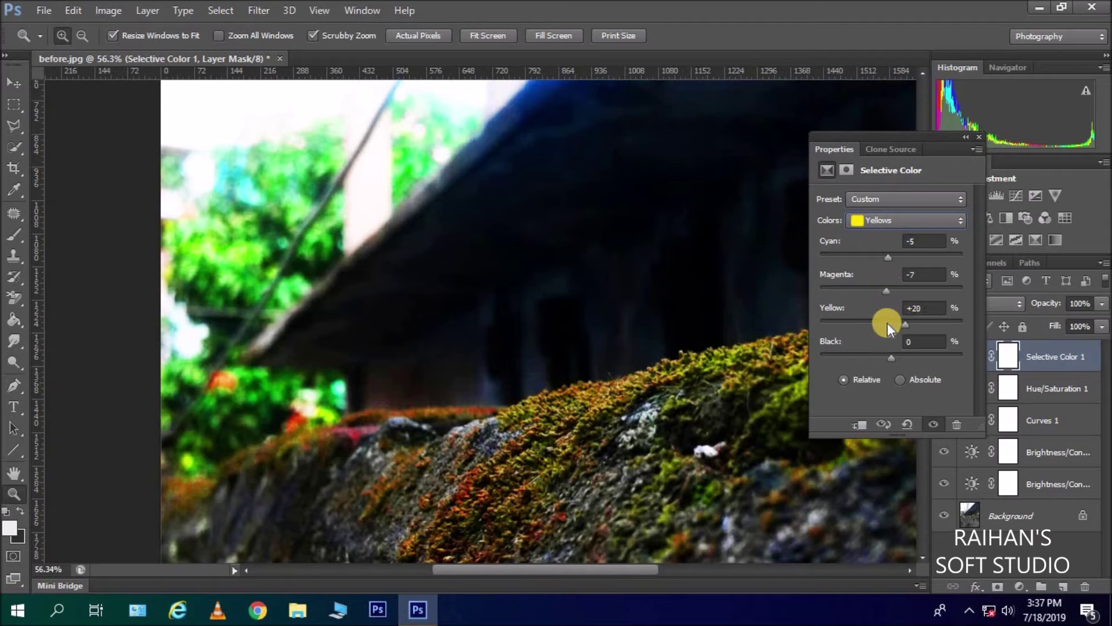
left_click_drag(910, 315, 911, 316)
left_click_drag(896, 357, 916, 354)
left_click(951, 142)
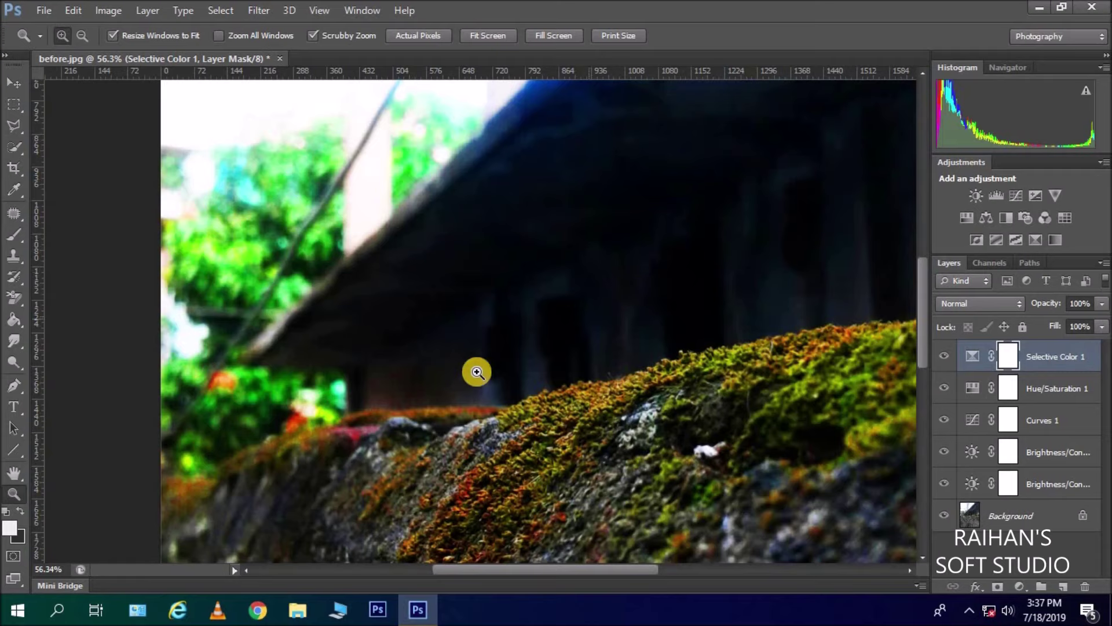
Step: Examine the whole photo at reduced magnification to judge the colour edits
right_click(429, 252)
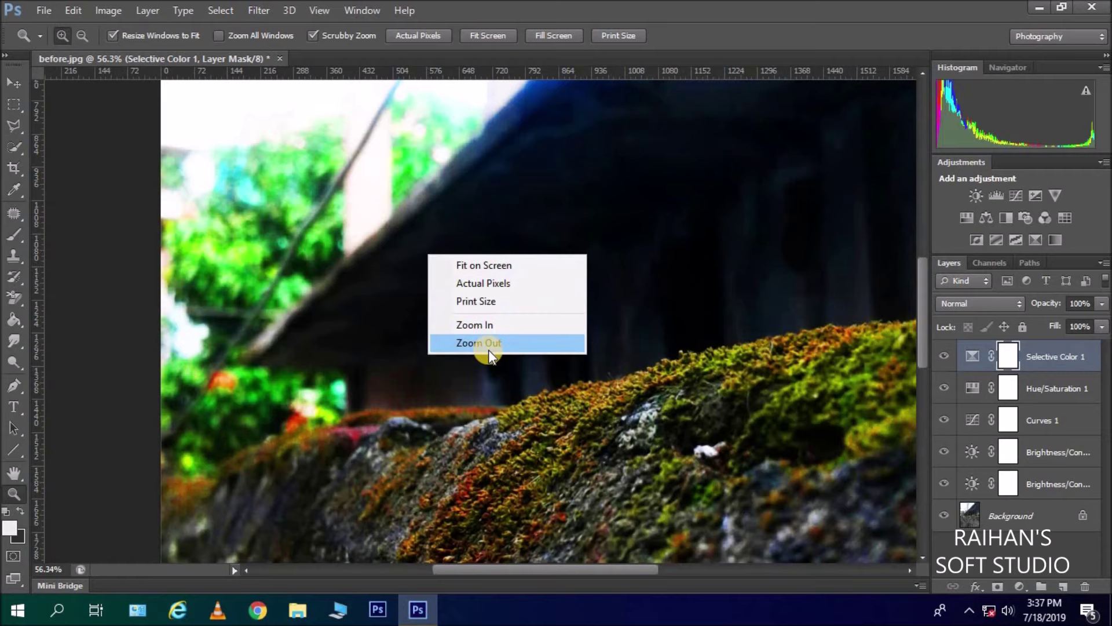
left_click(488, 349)
right_click(477, 303)
left_click(528, 393)
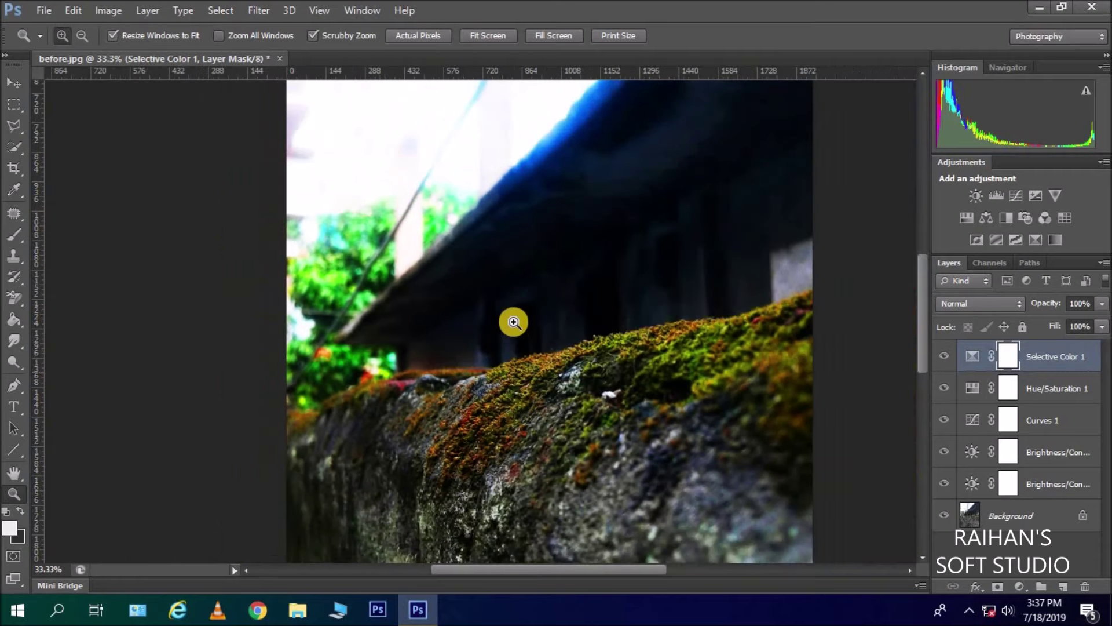
right_click(514, 318)
left_click(557, 405)
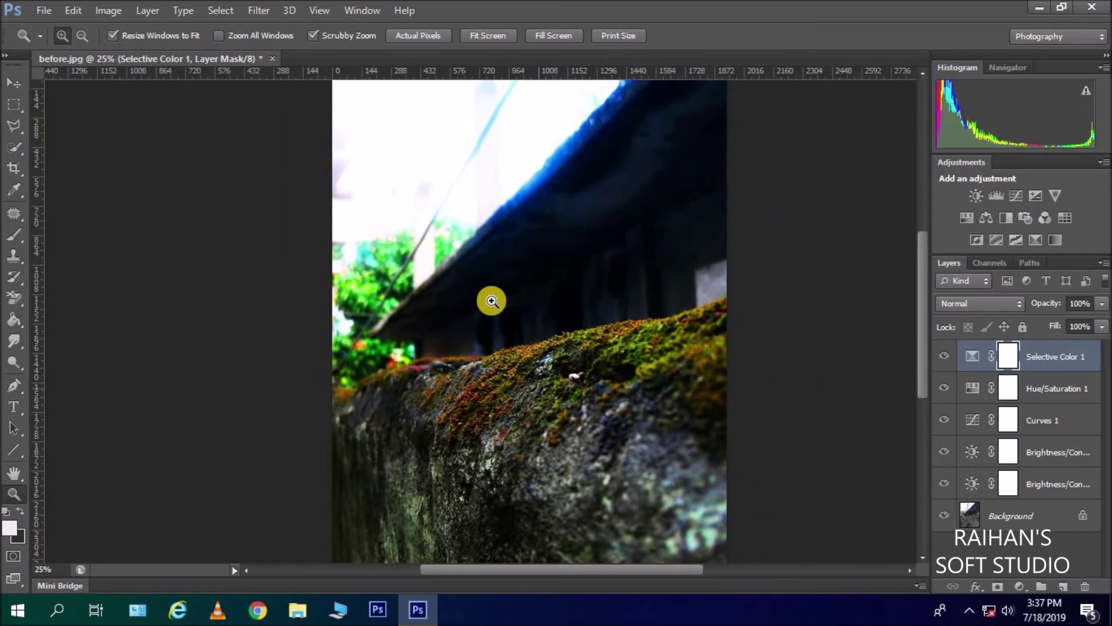
right_click(470, 250)
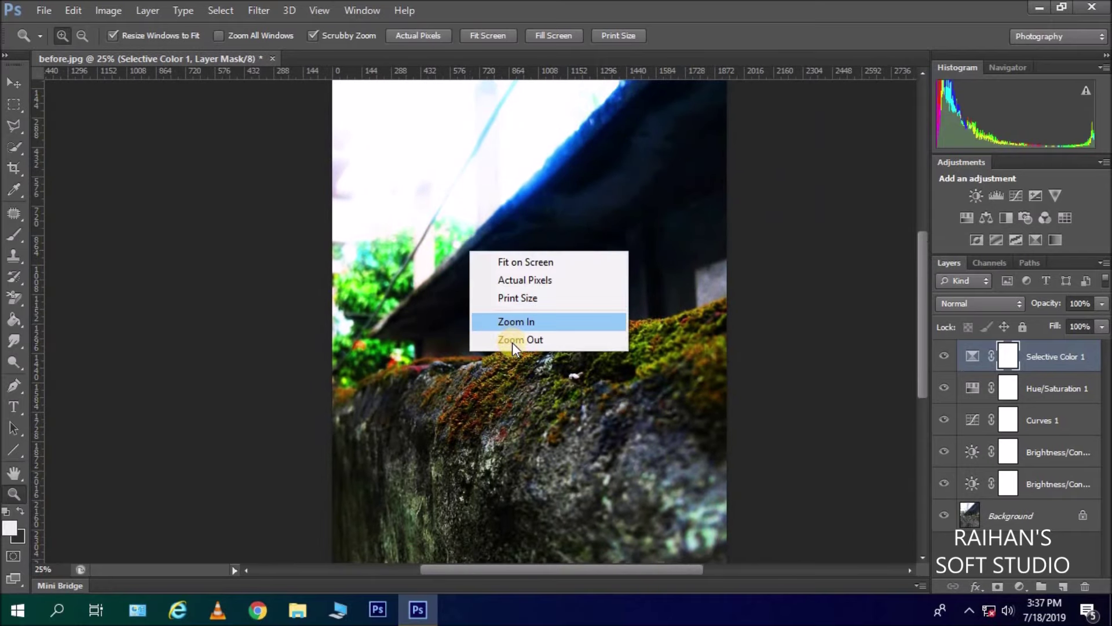
left_click(512, 341)
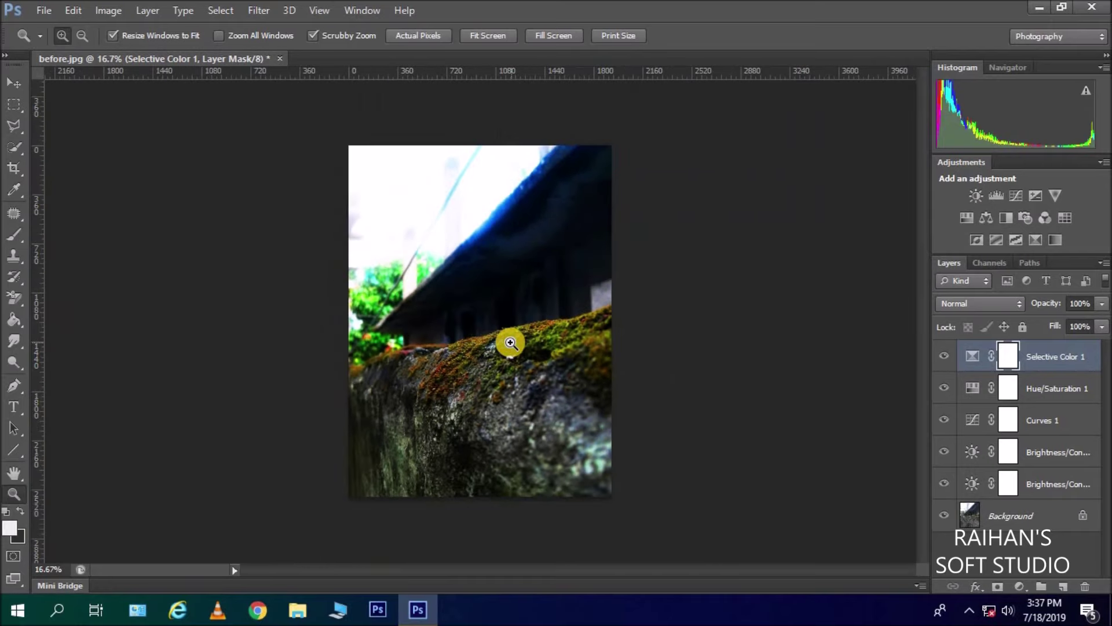
left_click(482, 329)
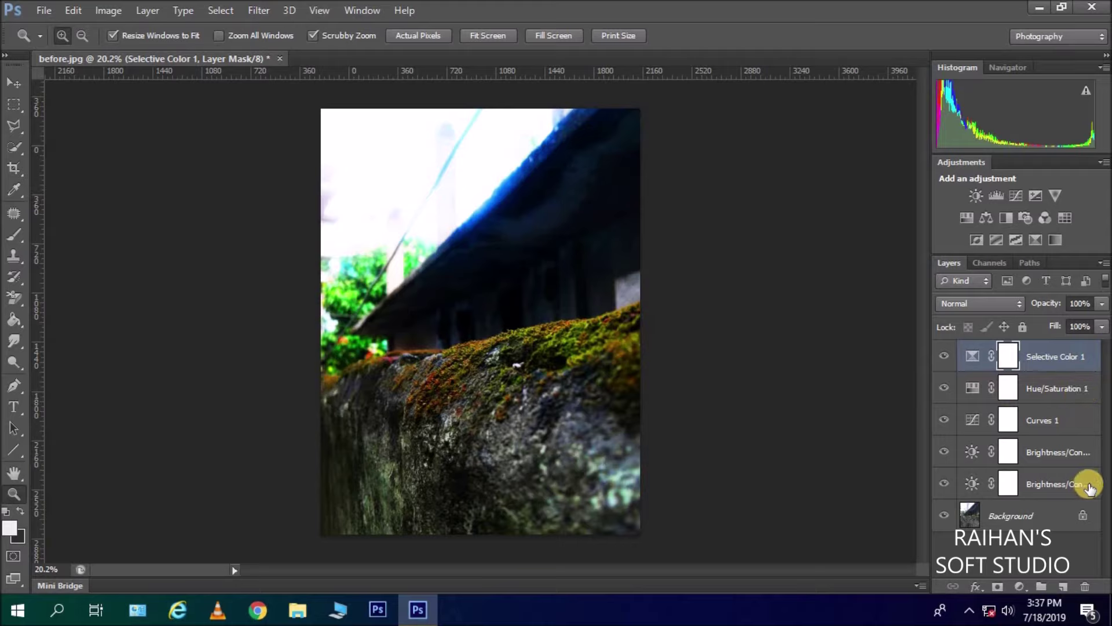
Step: Start saving the edited photo under a new name, entering photoshop as the file name
left_click(44, 10)
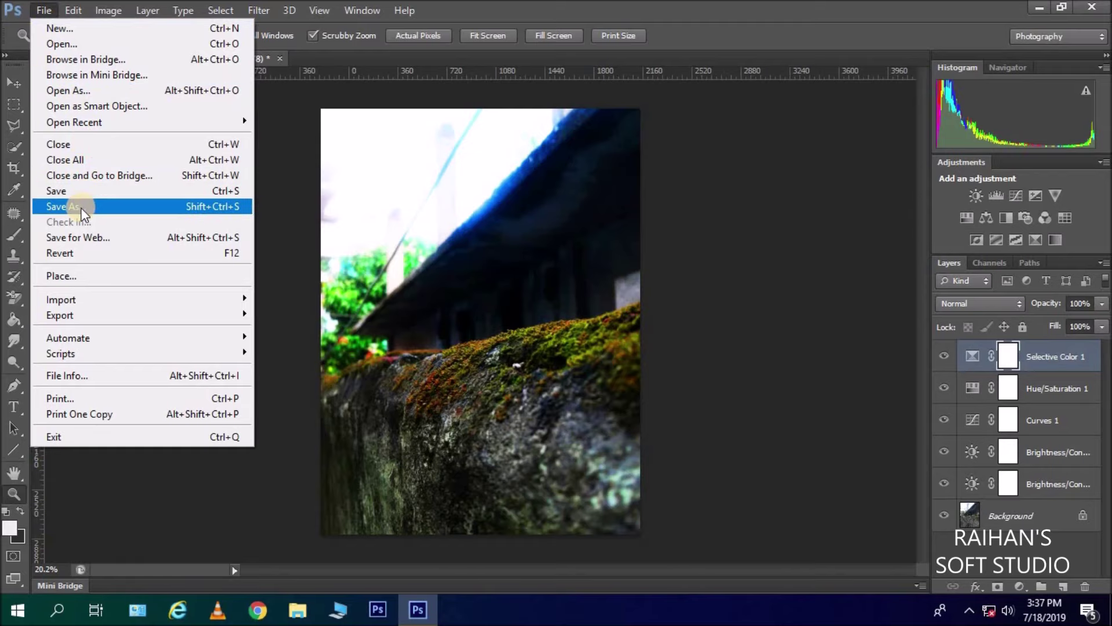
left_click(99, 213)
left_click(100, 208)
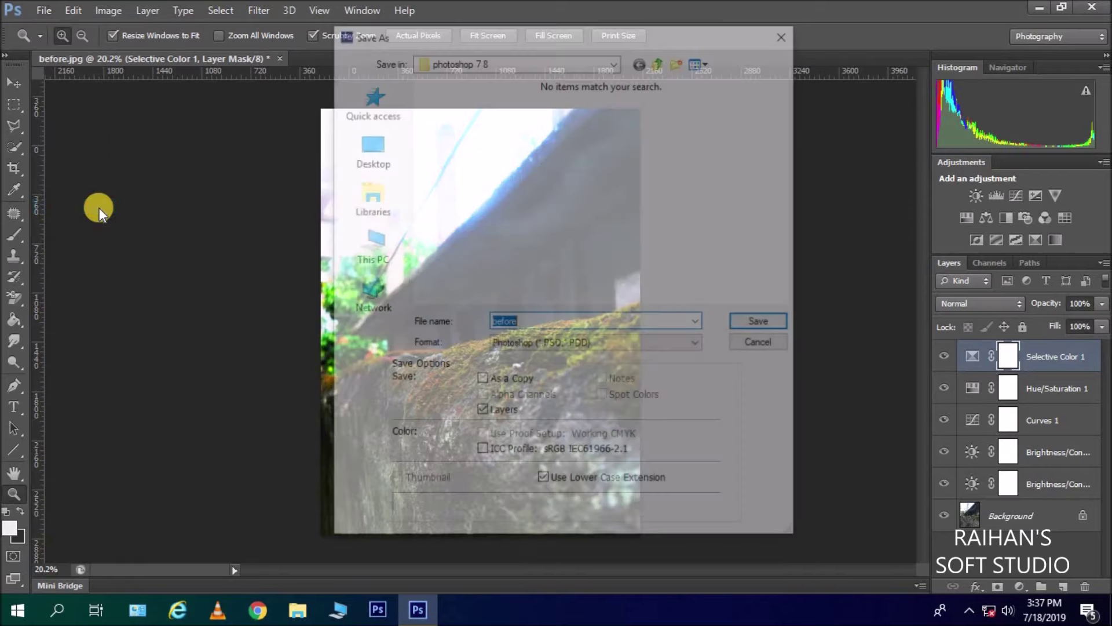
left_click(555, 323)
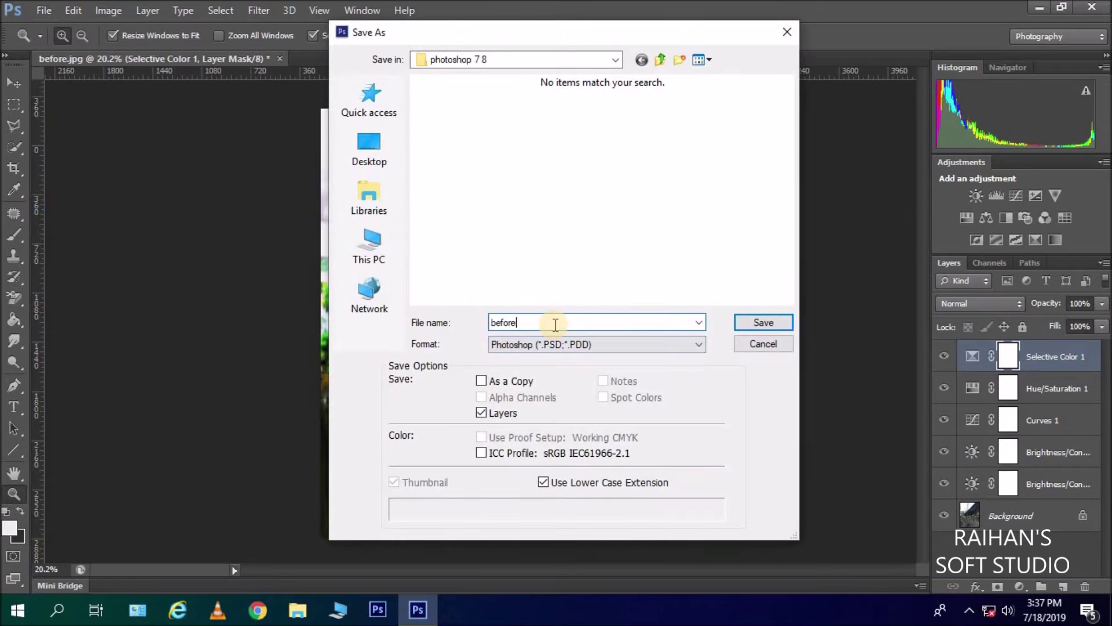
key("BackSpace")
key("BackSpace")
key("BackSpace")
key("BackSpace")
key("BackSpace")
key("BackSpace")
type("photoshop")
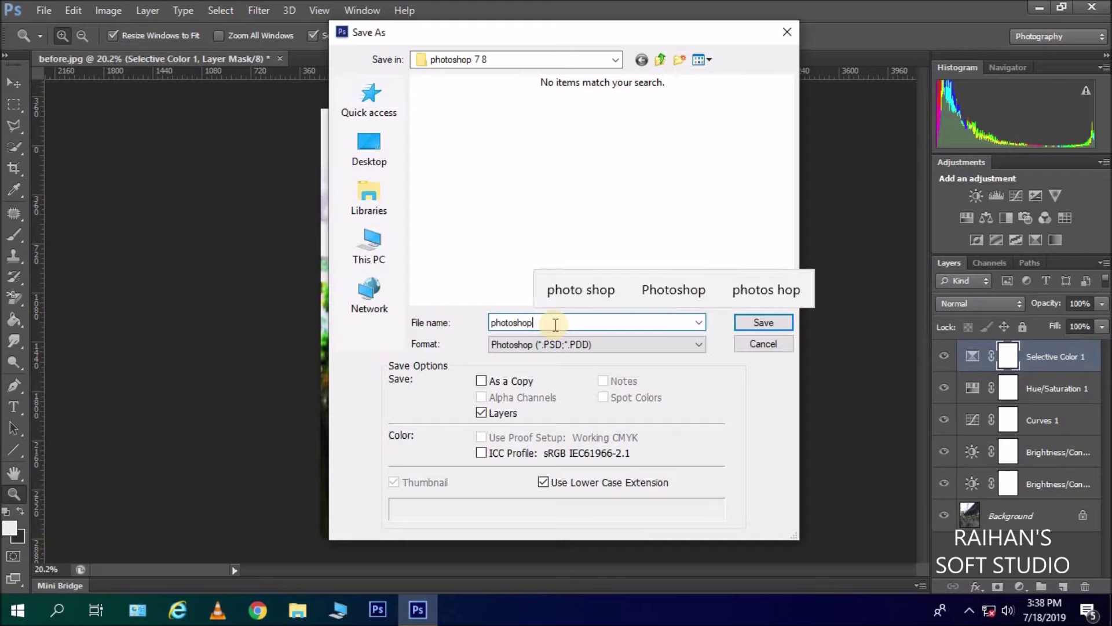
Step: Choose the JPEG format and save the copy at Maximum quality 12 with the Progressive option
left_click(557, 344)
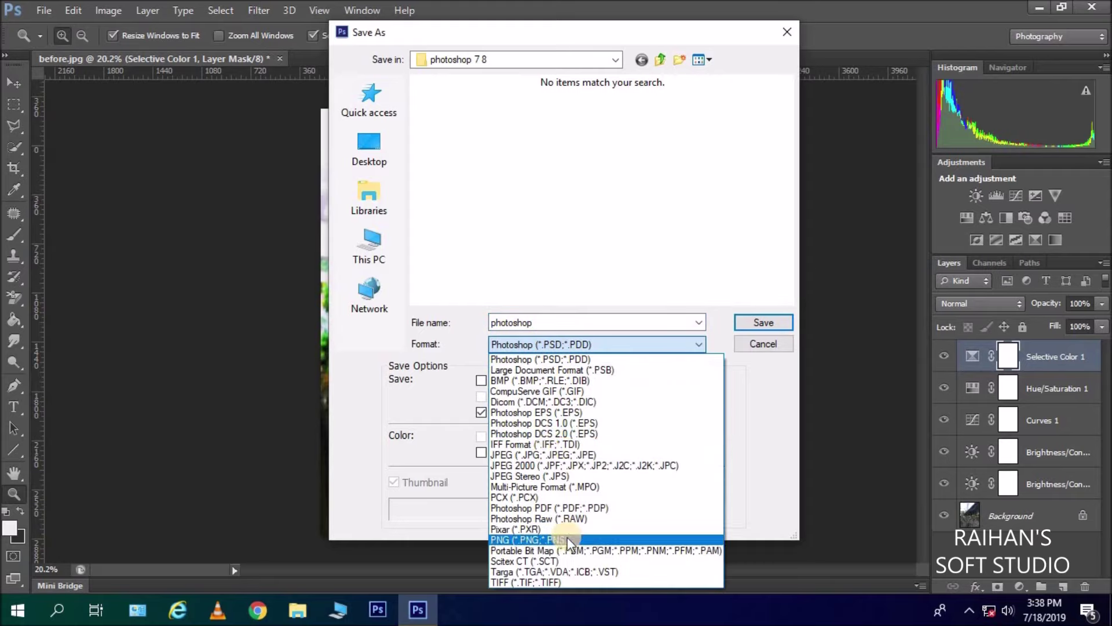
left_click(551, 455)
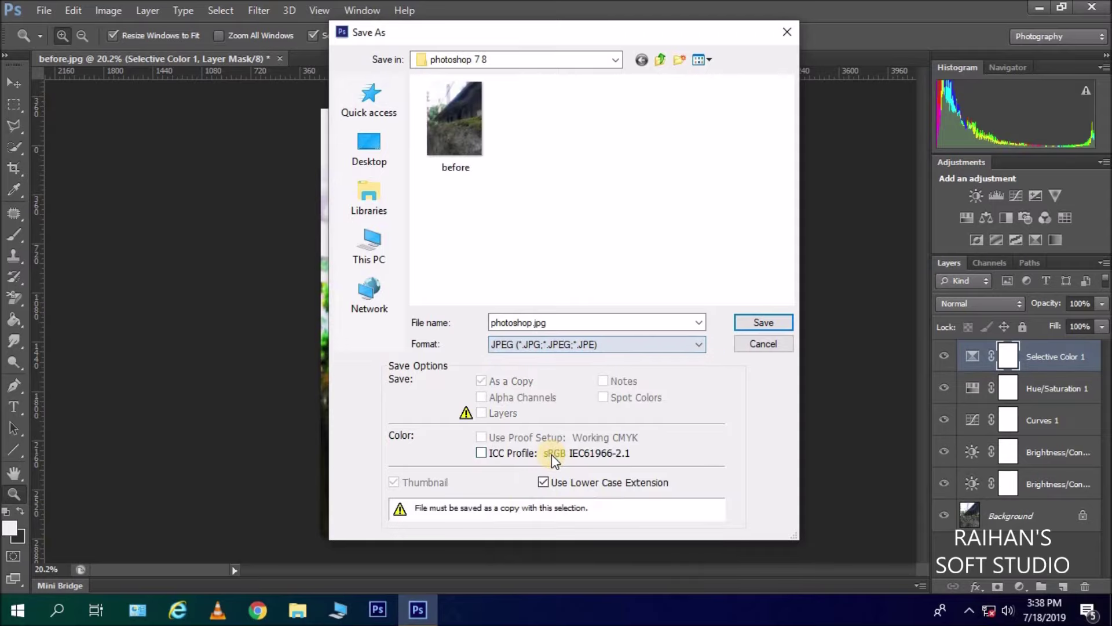
left_click(767, 321)
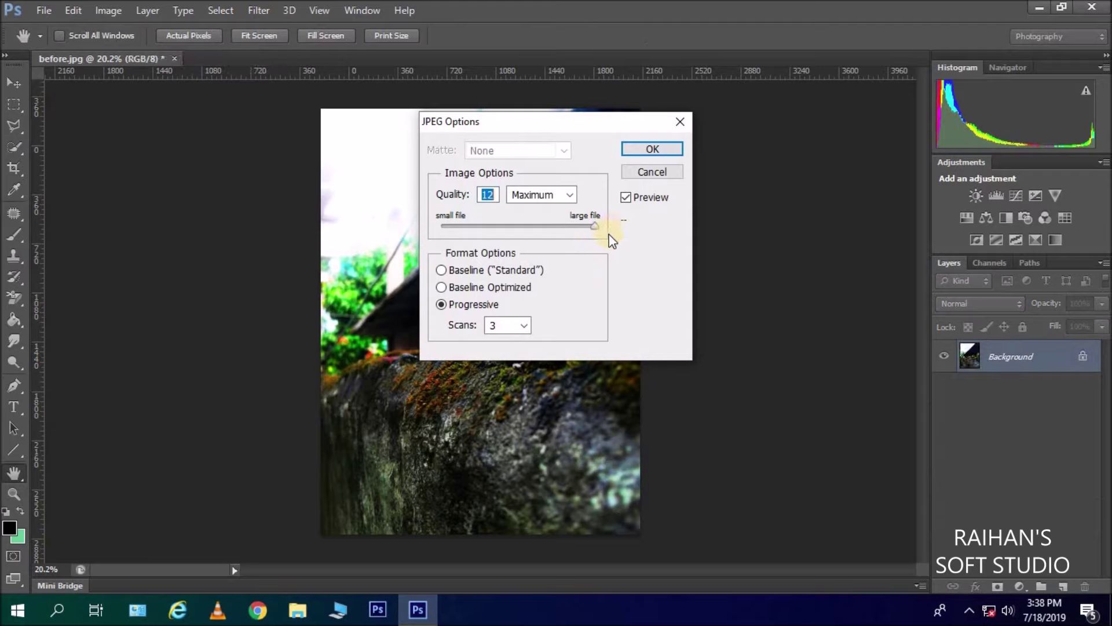
left_click(646, 152)
key("z")
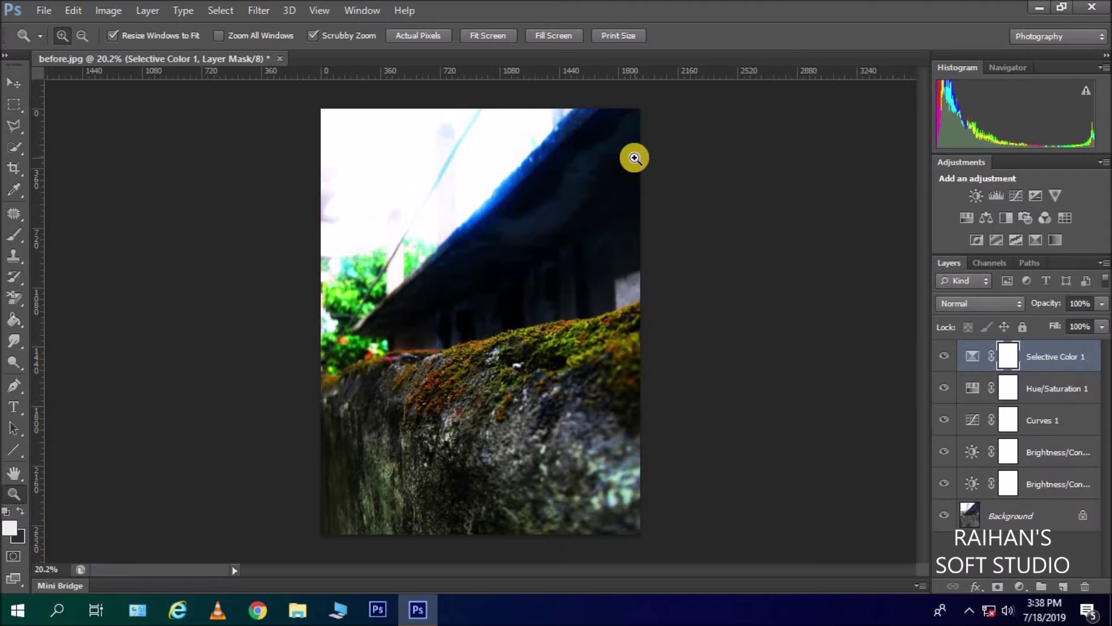